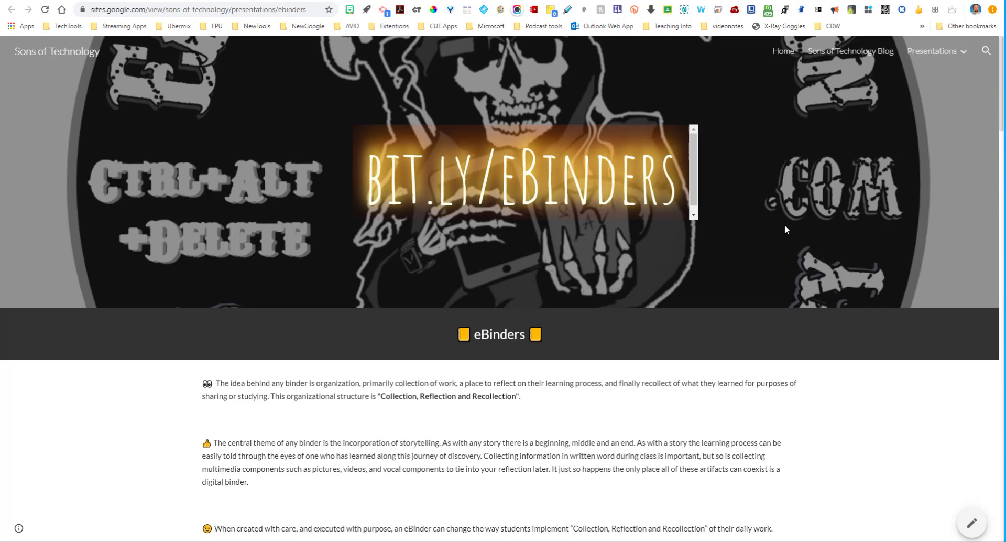
# Return to the Sons of Technology site editor and bring up its sharing settings
pyautogui.scroll(-2, 525, 322)
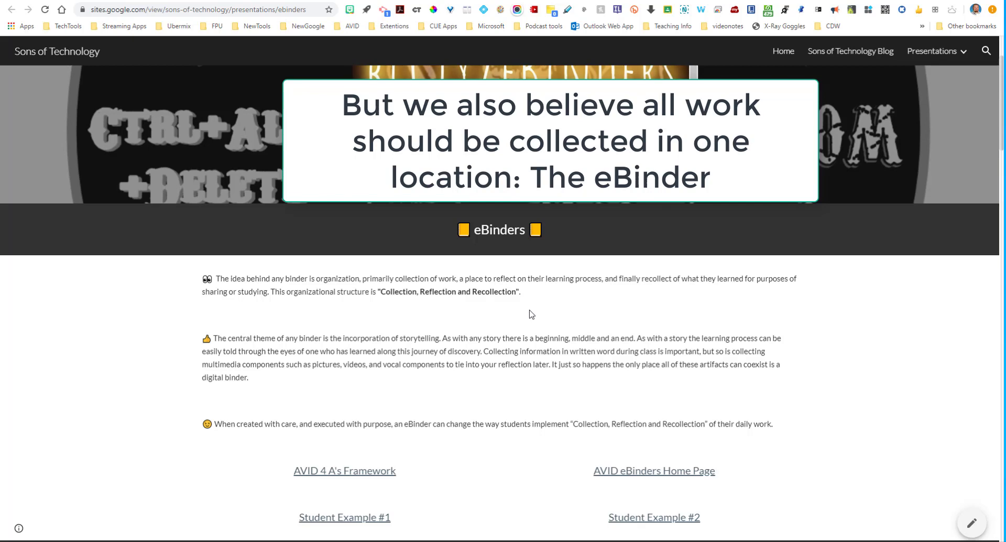
pyautogui.scroll(-9, 529, 314)
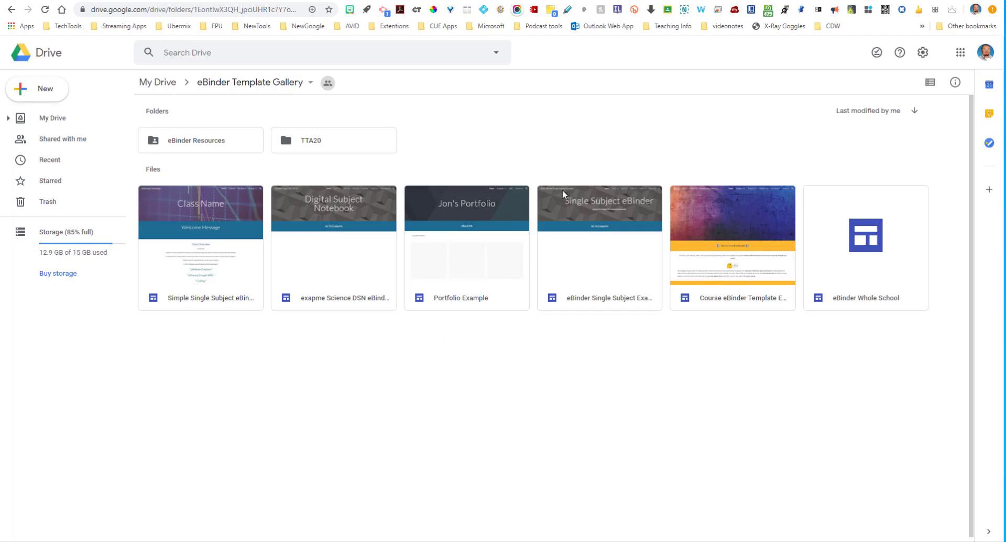
pyautogui.click(212, 1)
pyautogui.click(155, 2)
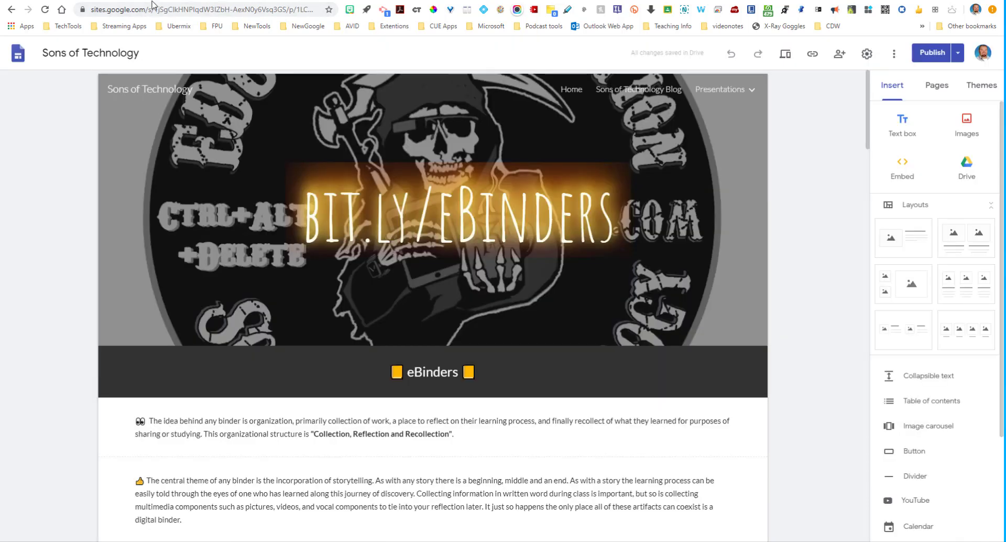
pyautogui.click(839, 54)
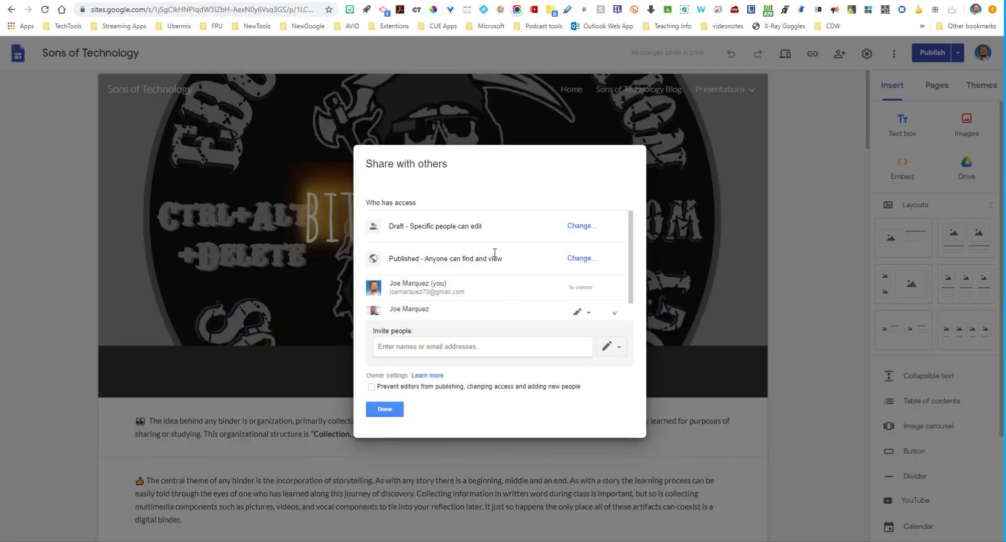
pyautogui.scroll(-1, 467, 302)
pyautogui.scroll(1, 462, 308)
# Set draft access to On - Anyone with the link, then cancel without saving, twice
pyautogui.click(581, 232)
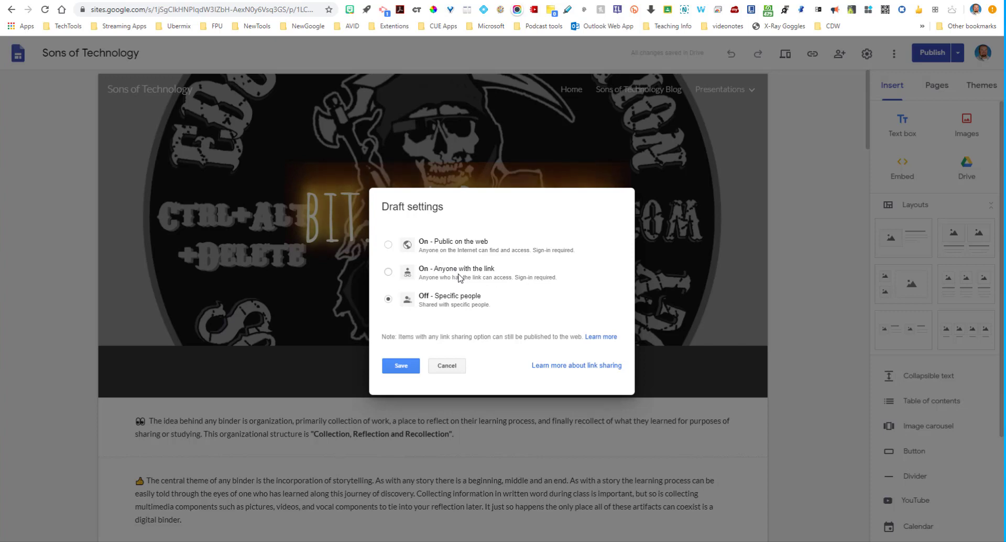
pyautogui.click(459, 278)
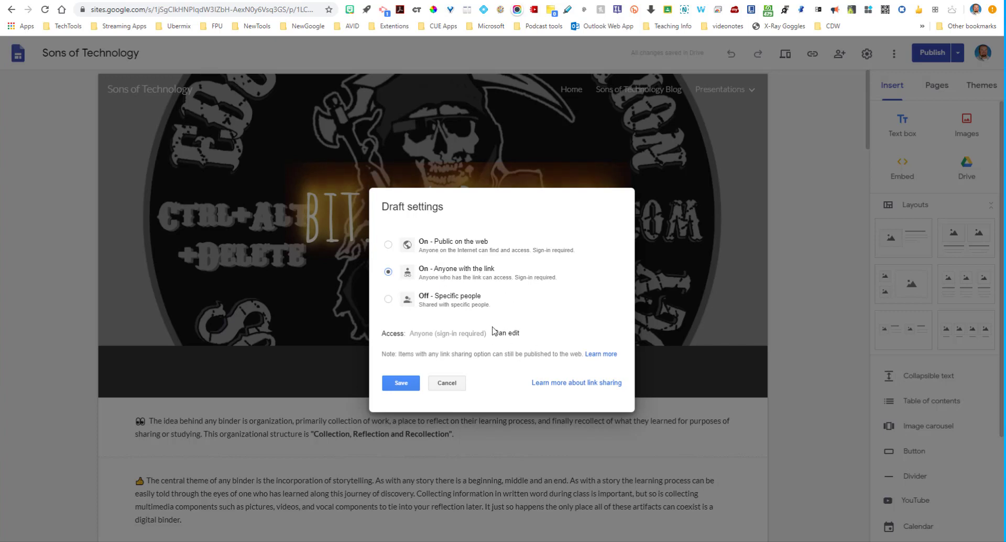
pyautogui.click(453, 385)
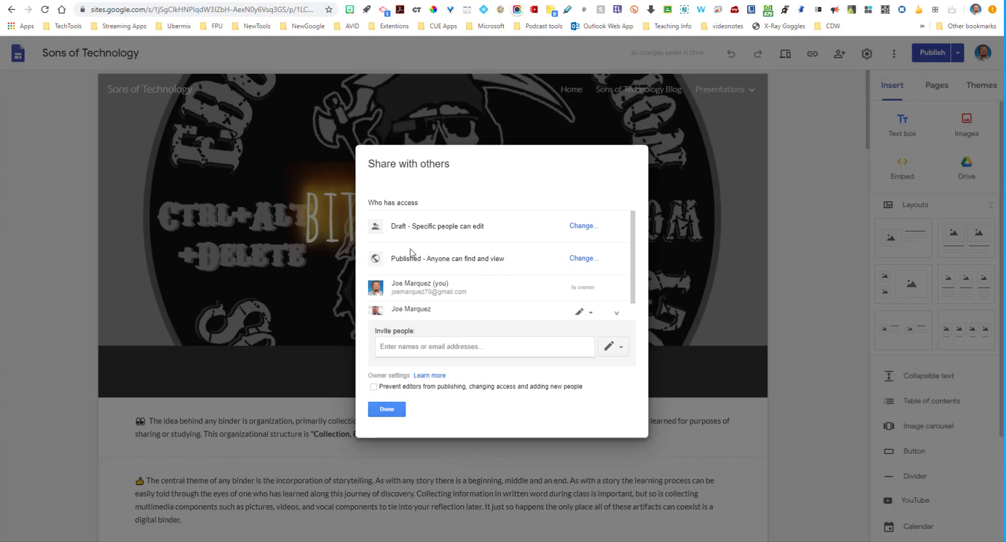
pyautogui.click(591, 234)
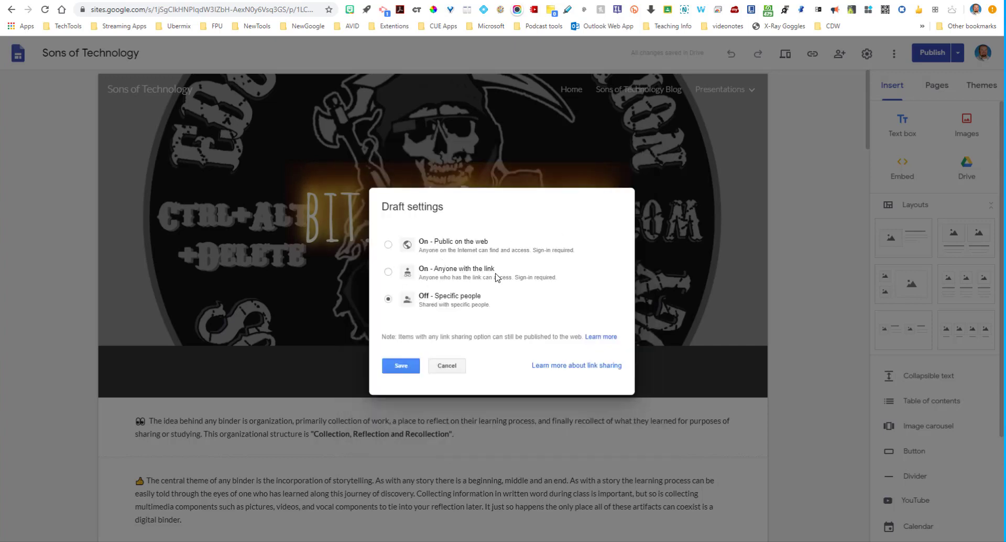
pyautogui.click(391, 275)
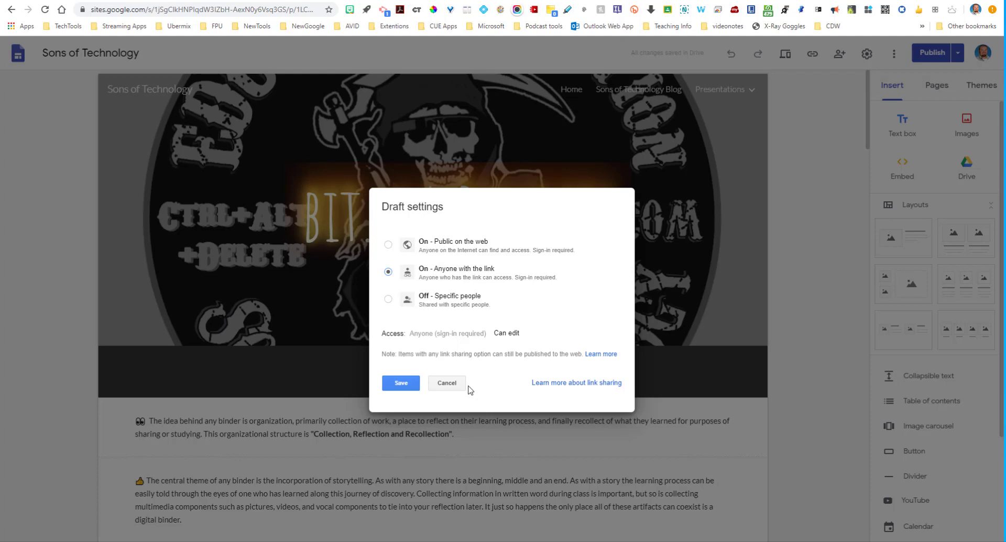
pyautogui.click(445, 384)
# Close the sharing window and switch to the example Science DSN eBinder's Unit 1 page
pyautogui.click(394, 410)
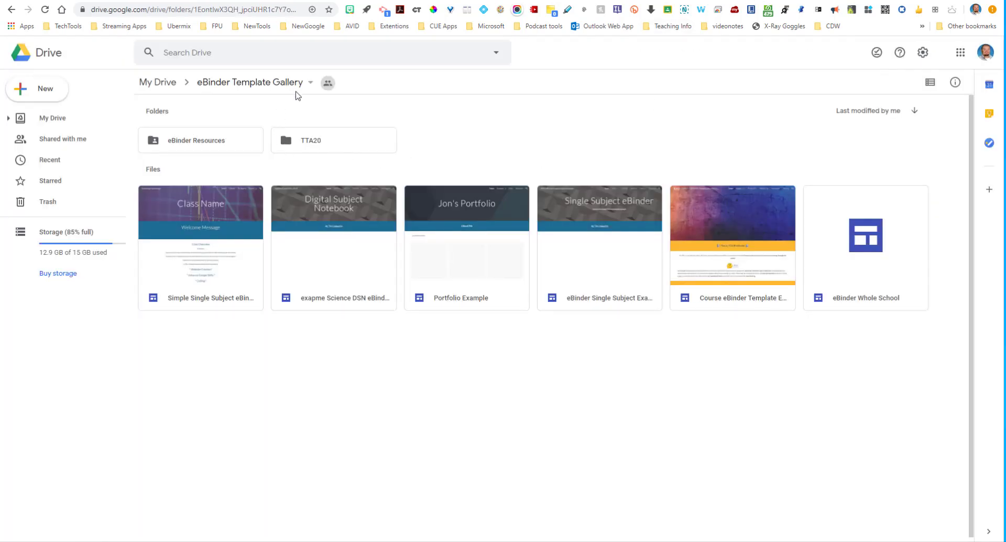
pyautogui.moveTo(327, 87)
pyautogui.hotkey('ctrl', 'Tab')
pyautogui.moveTo(743, 95)
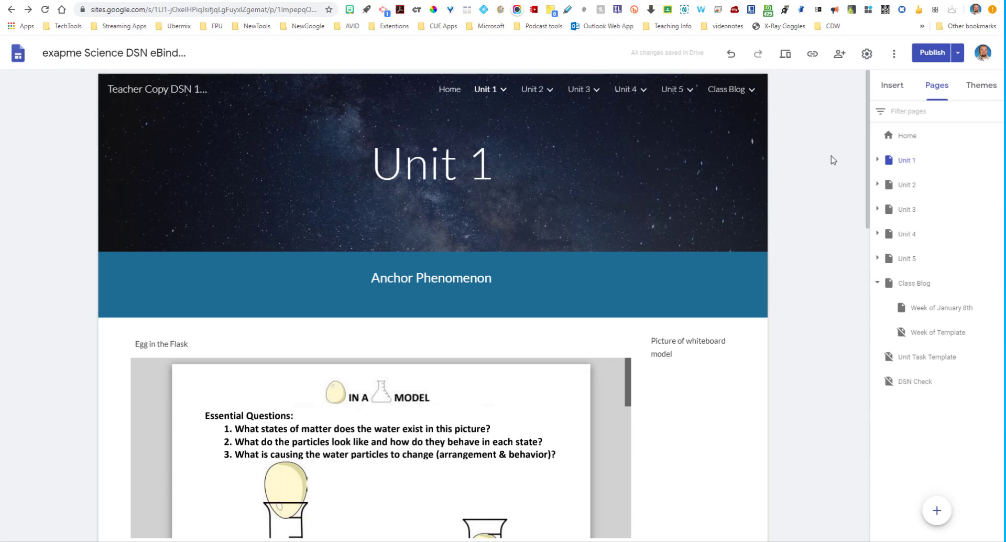
pyautogui.click(838, 59)
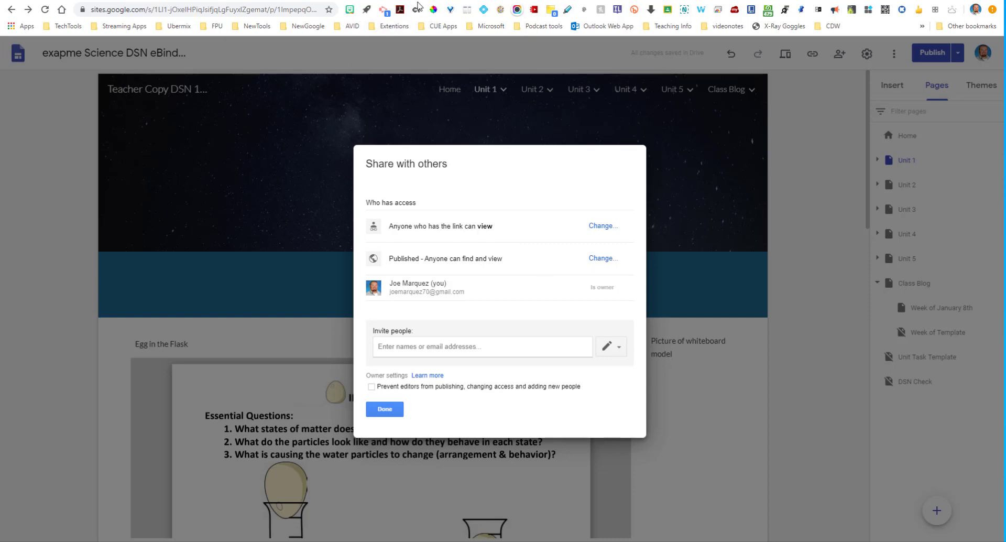
pyautogui.click(385, 409)
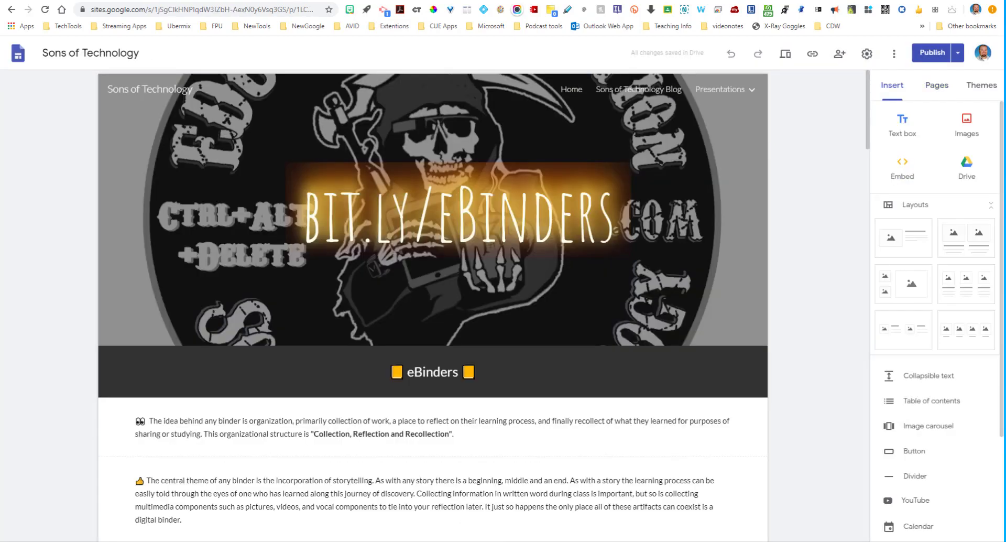
# Scroll the Sons of Technology eBinders page down to The TASK Page and deselect its text box
pyautogui.scroll(-7, 463, 308)
pyautogui.scroll(-3, 662, 367)
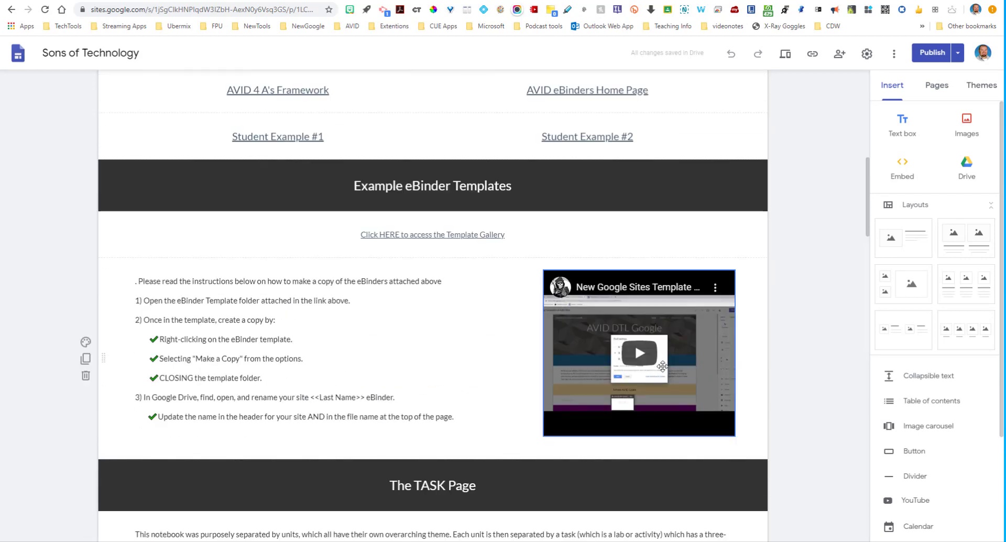
pyautogui.scroll(-5, 825, 262)
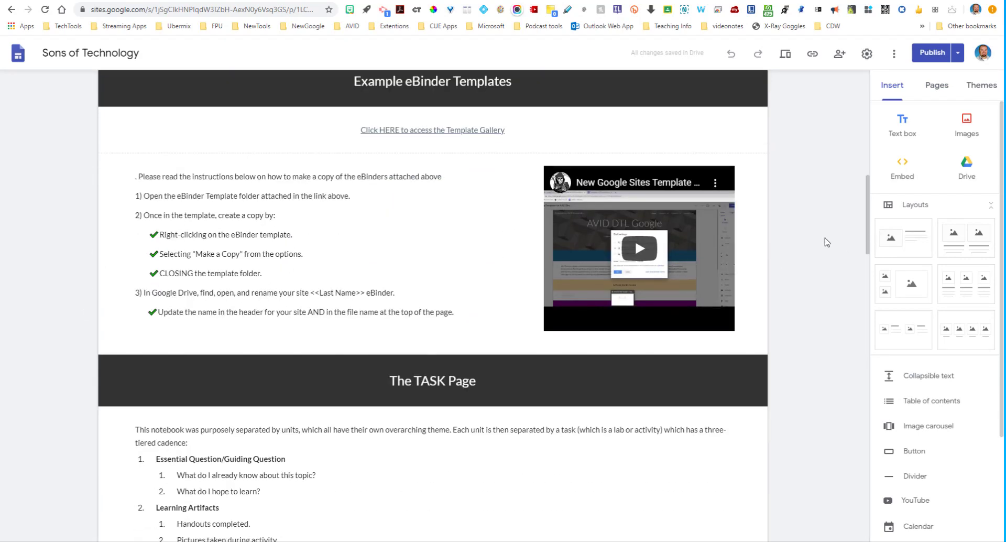
pyautogui.scroll(-2, 818, 339)
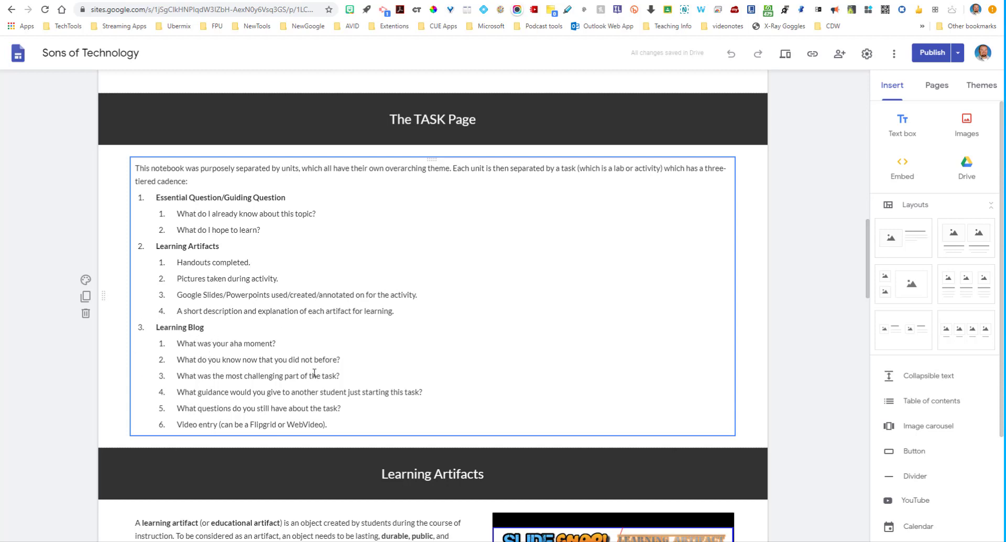
pyautogui.click(822, 308)
pyautogui.scroll(-7, 821, 308)
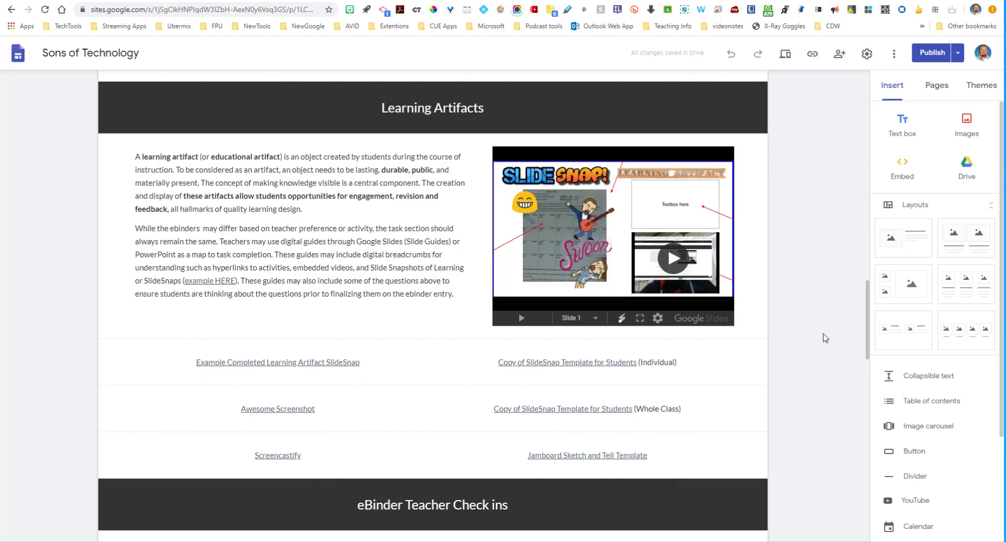
pyautogui.scroll(-8, 822, 334)
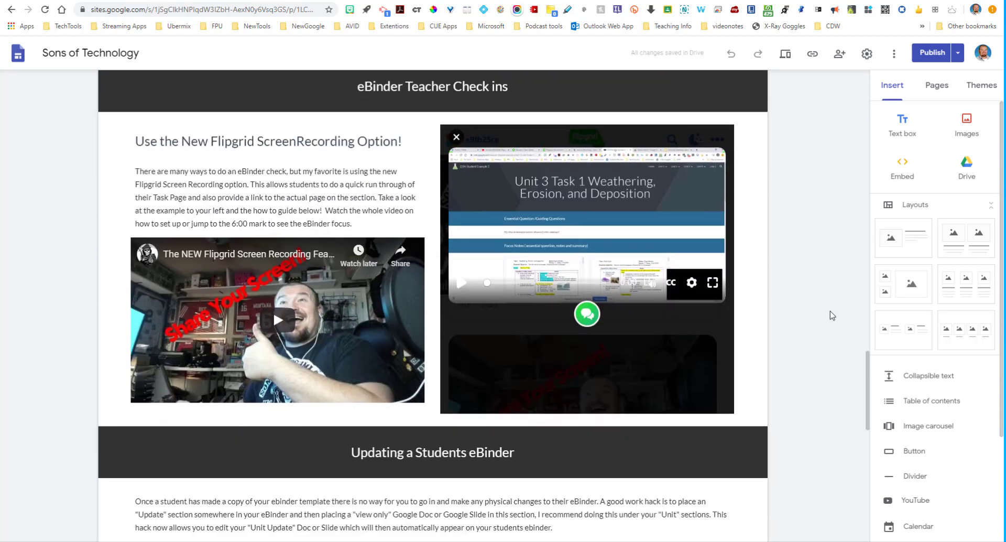
pyautogui.scroll(1, 817, 301)
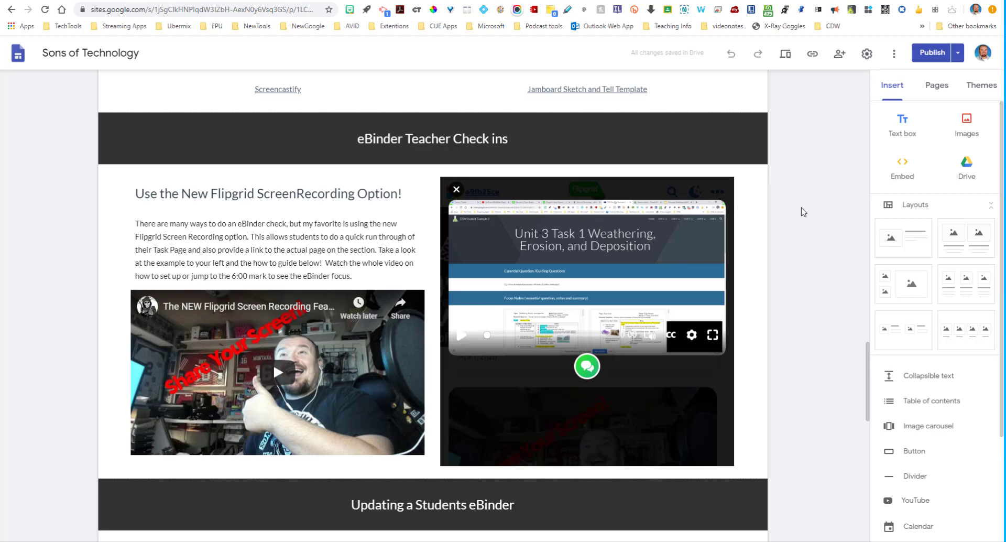
pyautogui.scroll(-7, 800, 218)
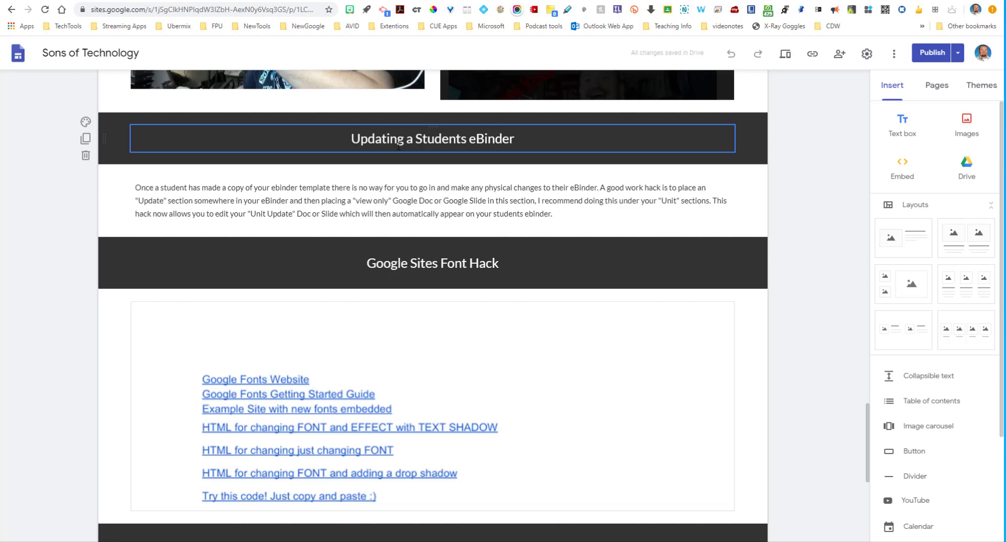
pyautogui.scroll(-3, 524, 241)
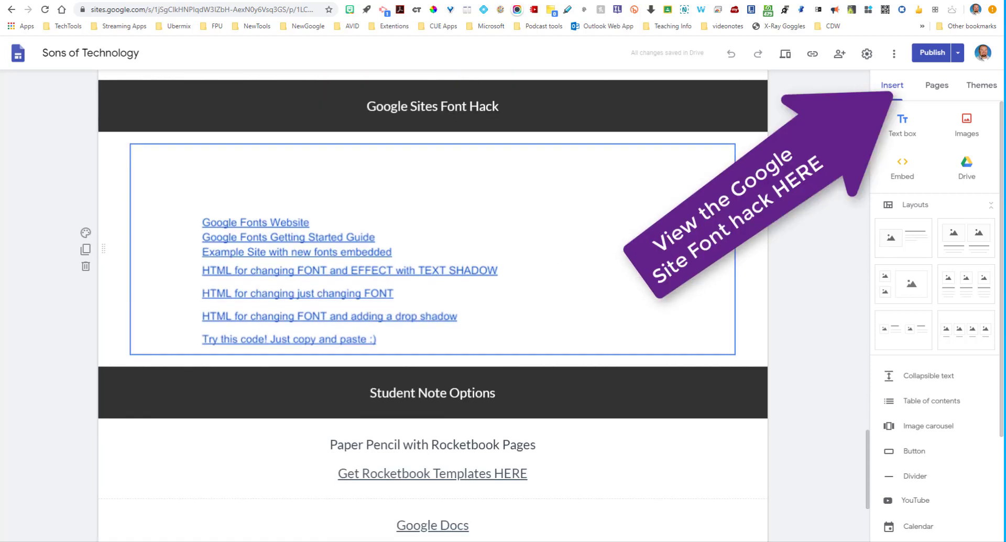
pyautogui.scroll(-2, 542, 210)
pyautogui.scroll(2, 541, 210)
pyautogui.scroll(-3, 648, 202)
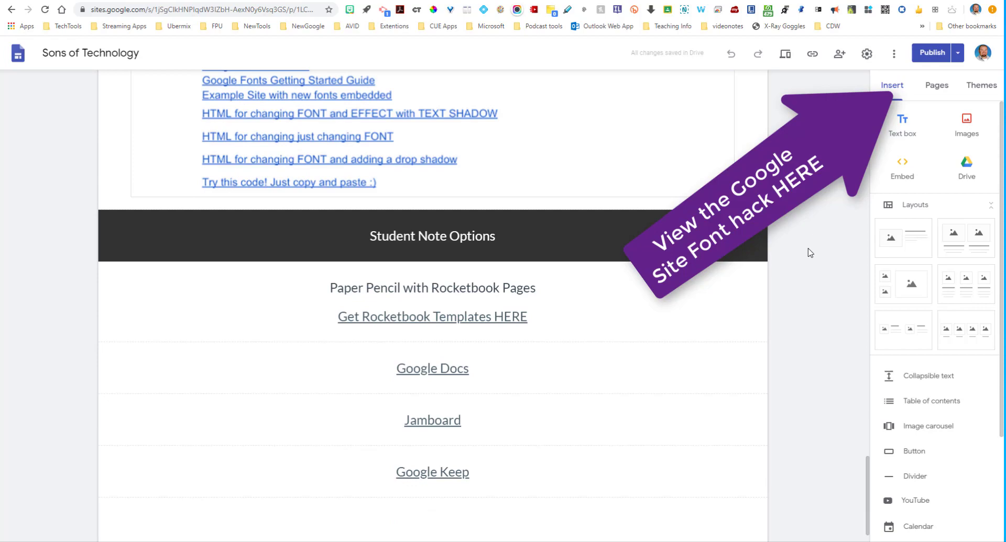
pyautogui.scroll(6, 785, 303)
pyautogui.scroll(20, 793, 299)
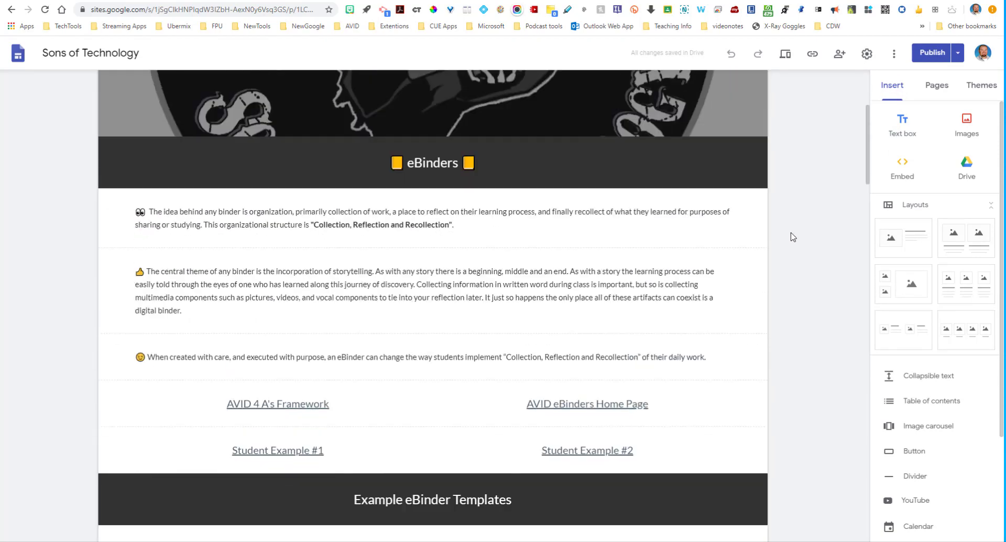
pyautogui.scroll(5, 792, 237)
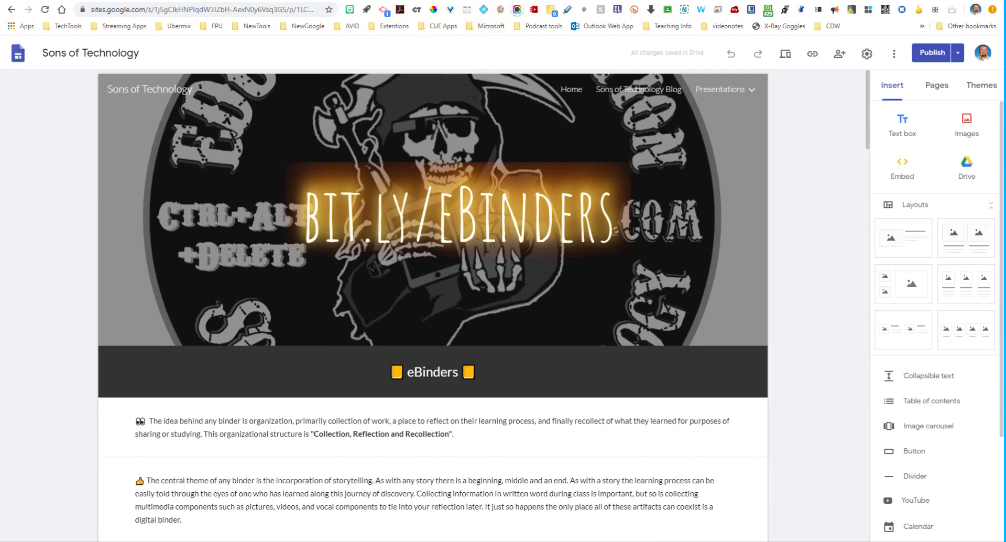
# Open a student's DSN eBinder site from the AVID bookmarks folder
pyautogui.click(486, 1)
pyautogui.click(417, 3)
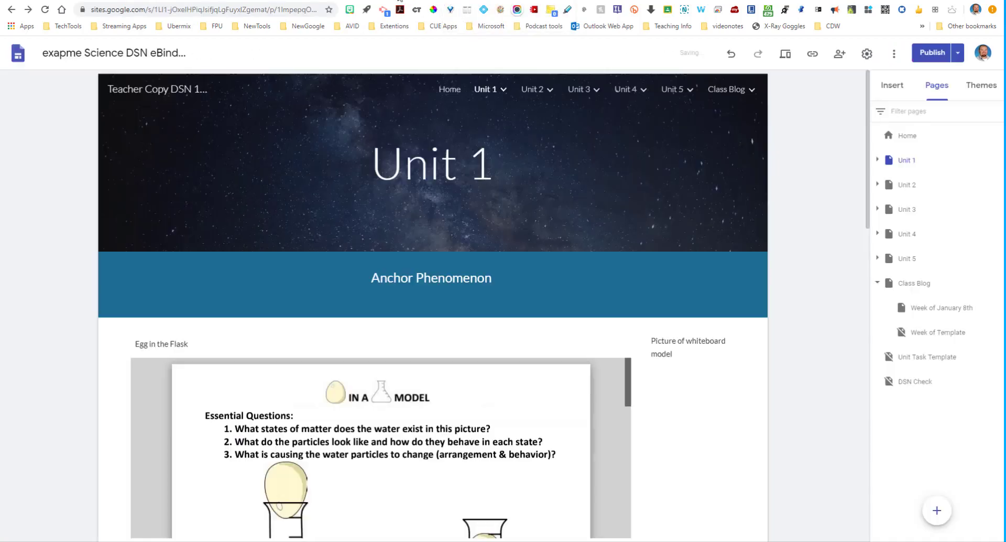
pyautogui.click(341, 26)
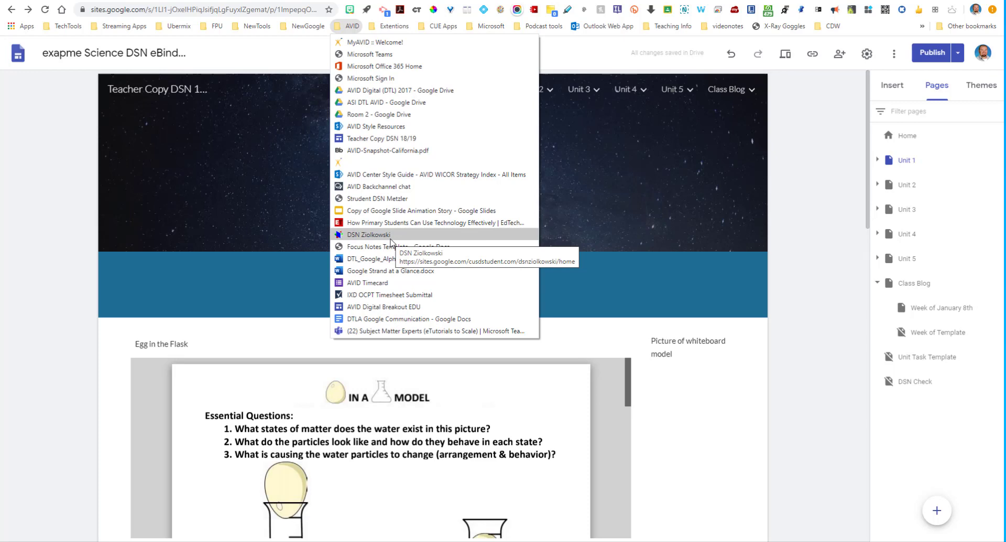
pyautogui.click(387, 198)
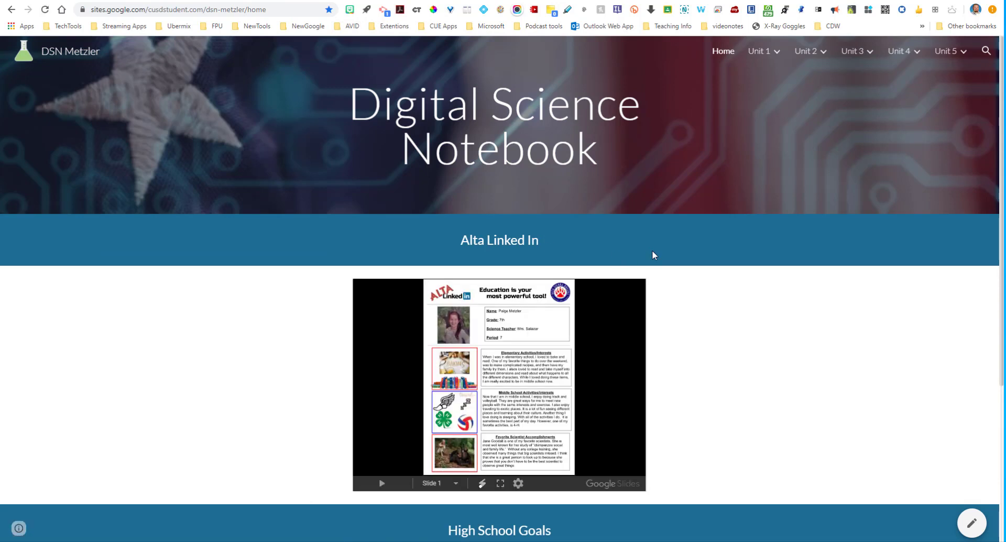
# Scroll the notebook home page and bring up the Unit menus in the top navigation bar
pyautogui.scroll(-4, 652, 250)
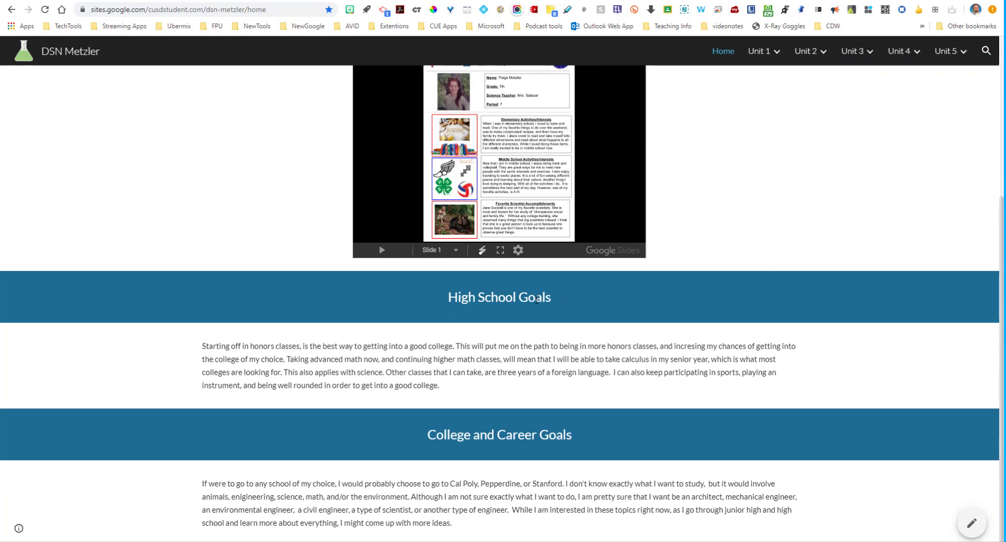
pyautogui.scroll(4, 837, 193)
pyautogui.moveTo(907, 54)
pyautogui.moveTo(796, 45)
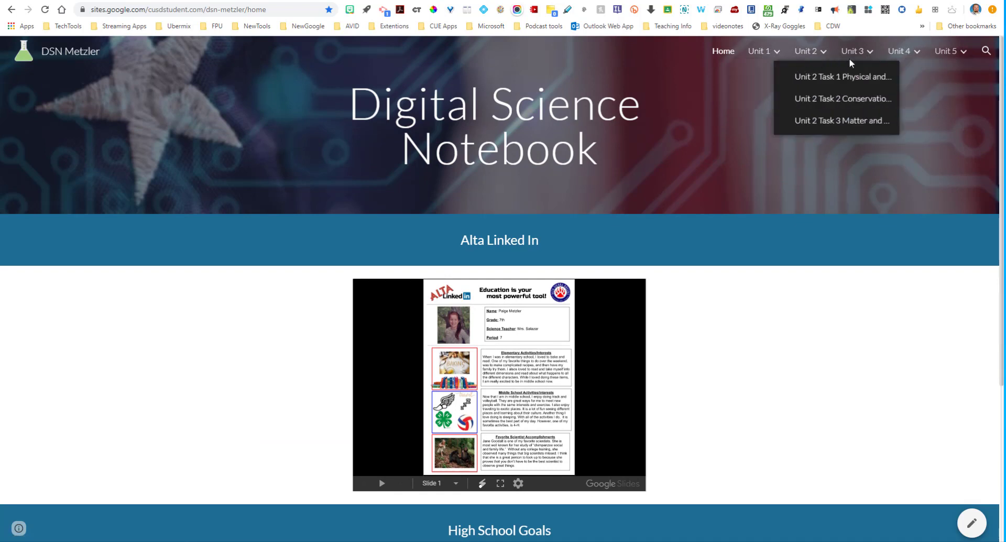
# Open Unit 1 Task 1 Packed to Perfection and scroll through its question, focus notes, artifacts and logs
pyautogui.moveTo(757, 56)
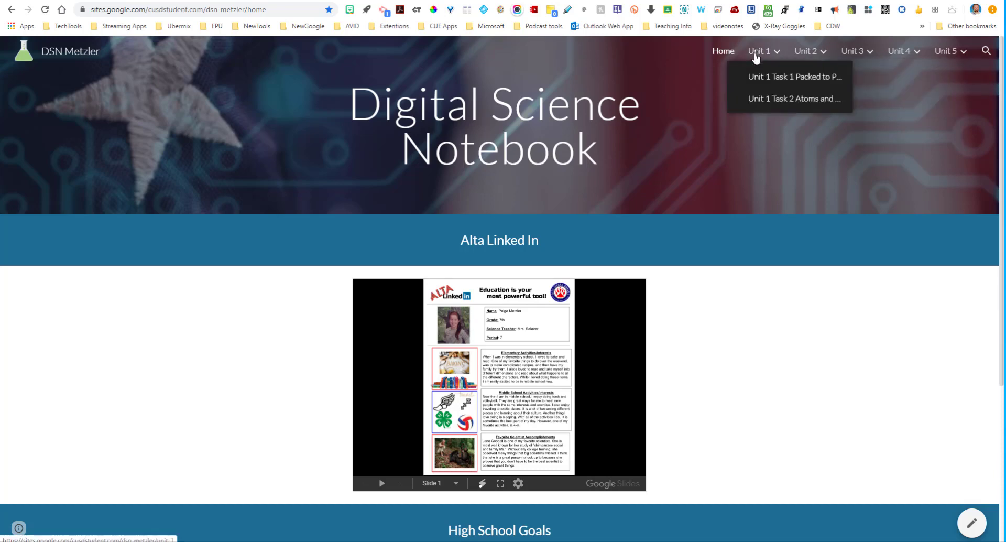
pyautogui.click(790, 83)
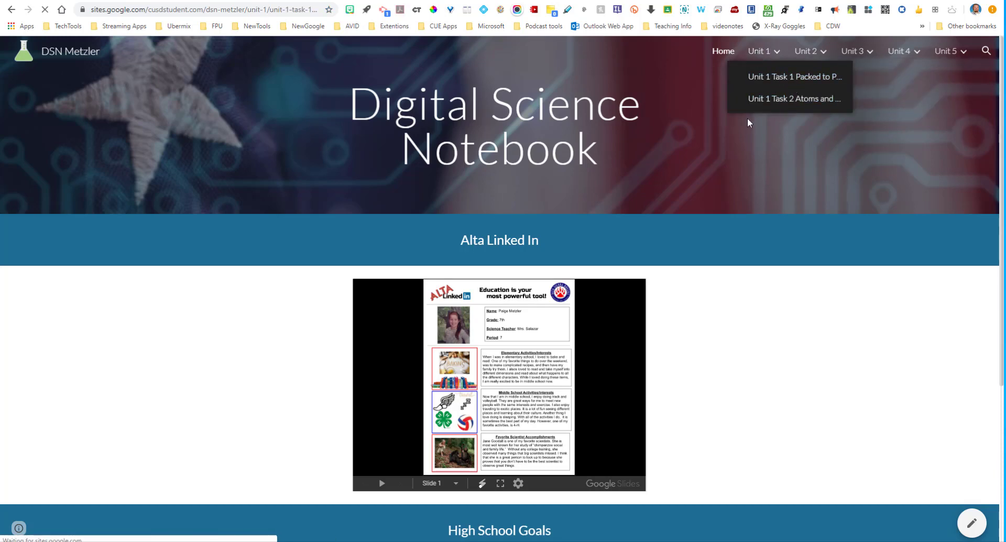
pyautogui.scroll(-6, 721, 215)
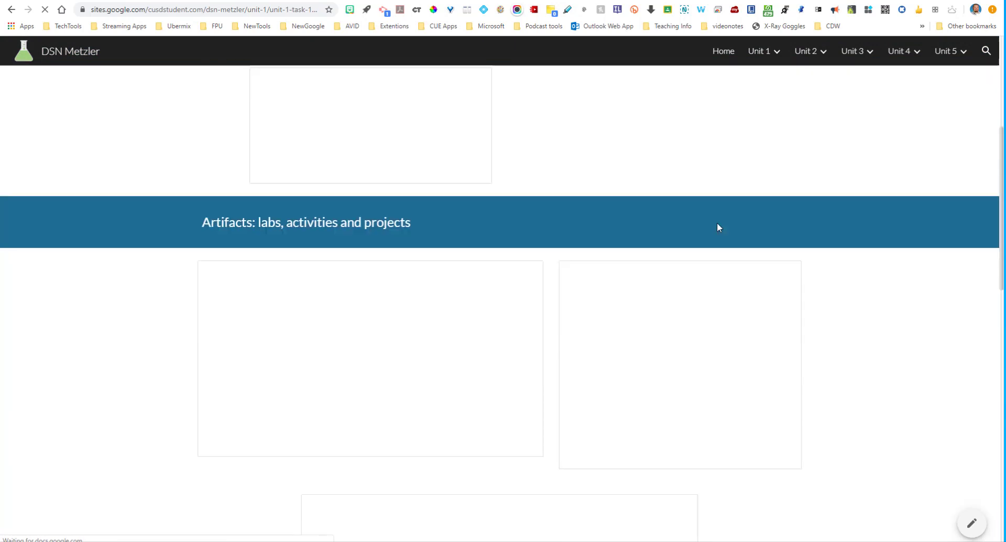
pyautogui.scroll(3, 691, 222)
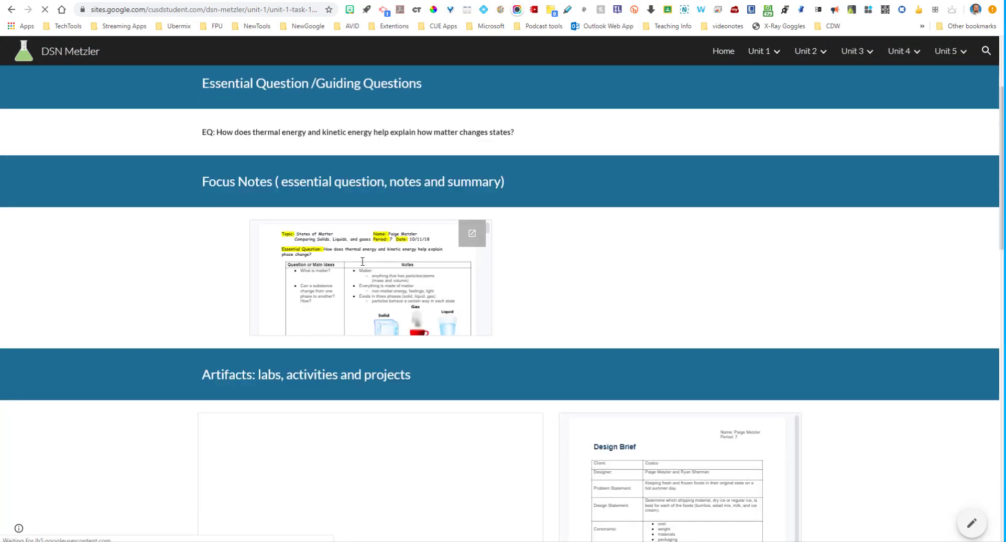
pyautogui.scroll(-4, 592, 288)
pyautogui.scroll(2, 544, 187)
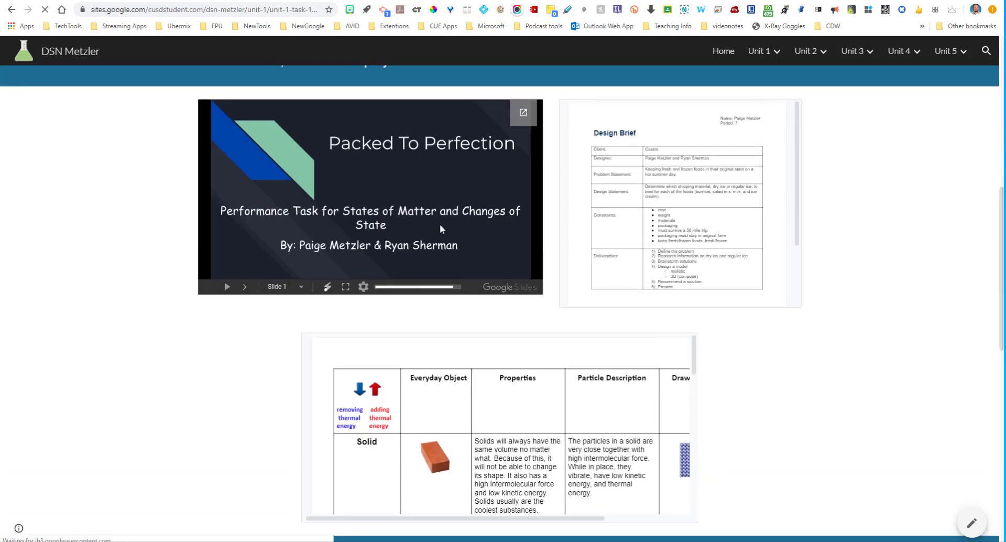
pyautogui.scroll(-4, 856, 285)
pyautogui.scroll(-4, 926, 288)
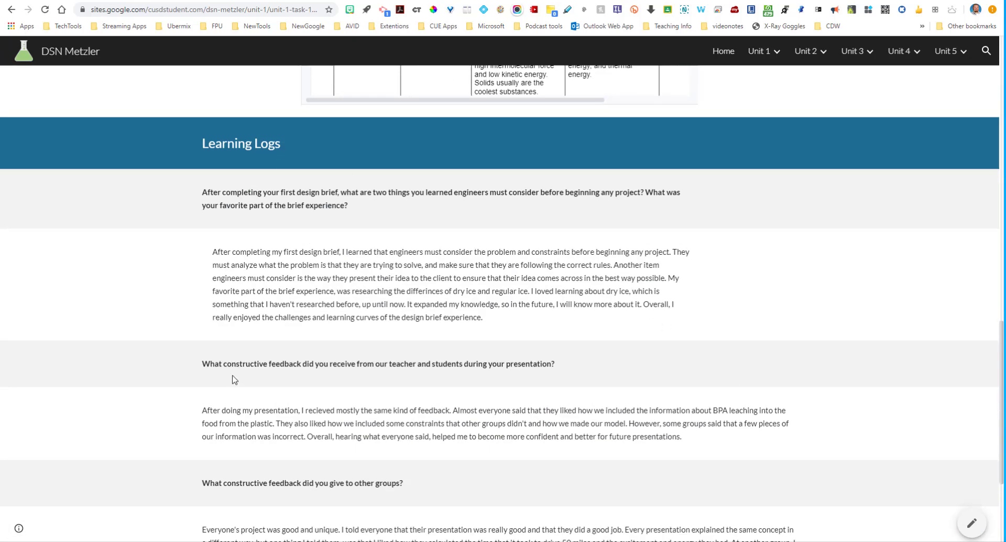
pyautogui.scroll(-3, 472, 340)
pyautogui.scroll(13, 886, 395)
pyautogui.scroll(6, 882, 320)
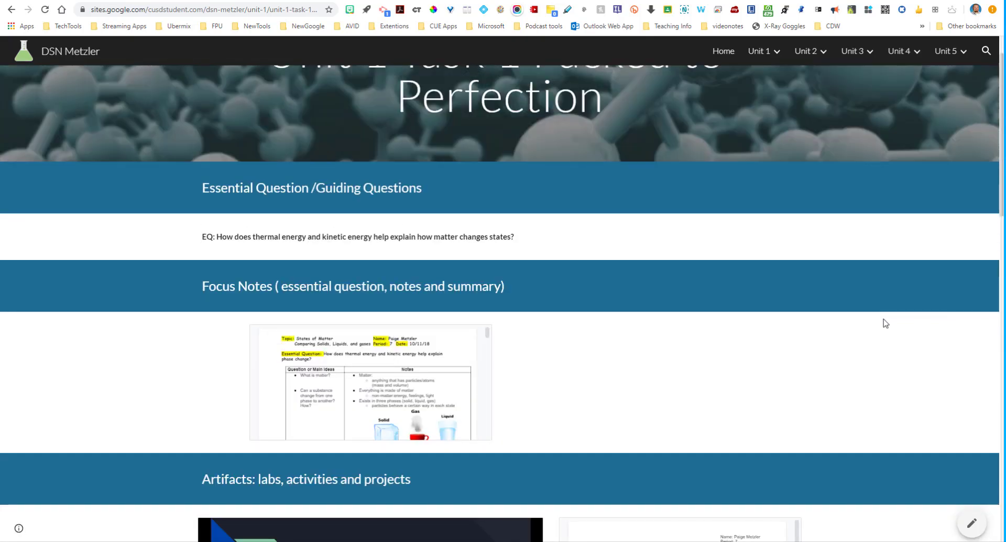
pyautogui.scroll(-8, 793, 298)
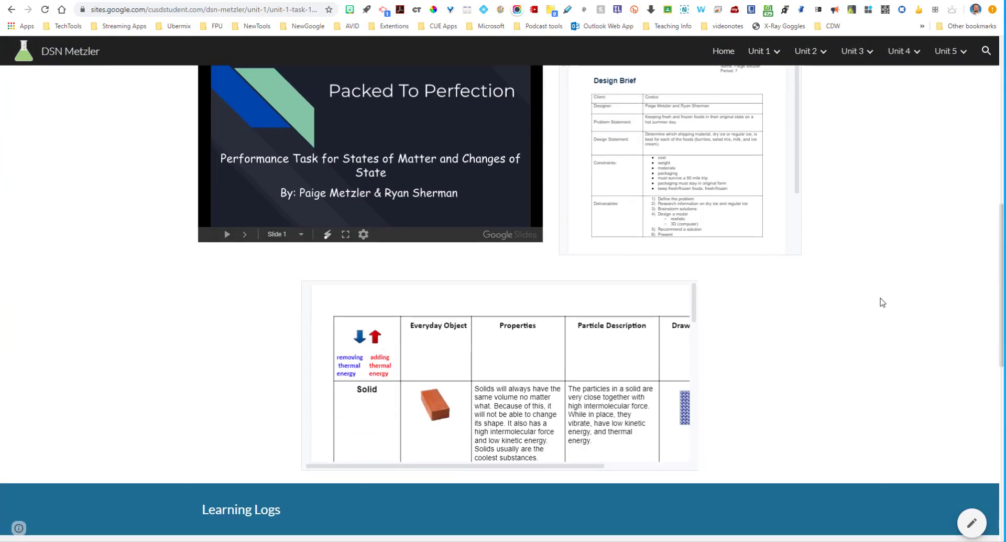
pyautogui.scroll(-6, 880, 299)
pyautogui.scroll(8, 859, 324)
pyautogui.moveTo(854, 53)
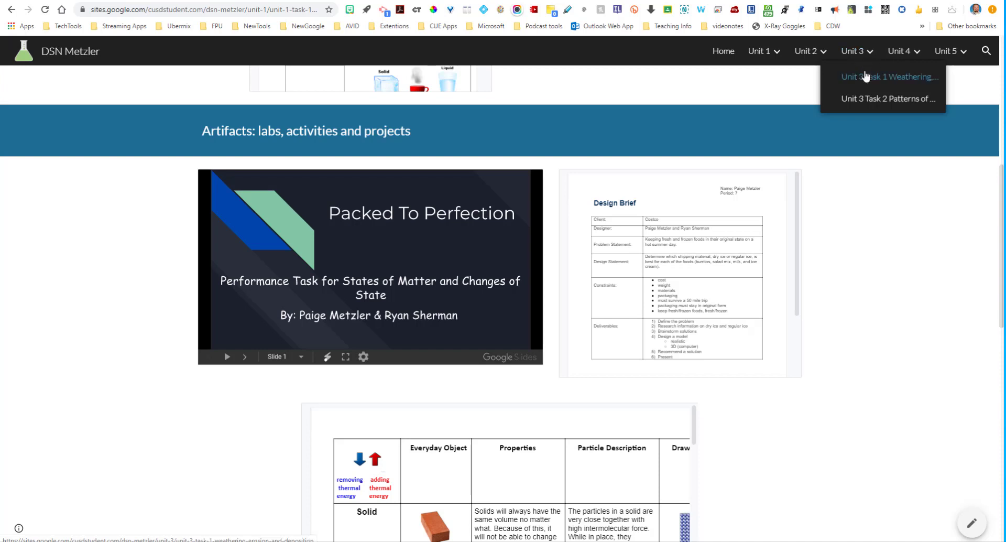
# Open Unit 3 Task 1 Weathering, Erosion, and Deposition and scroll through its artifacts and learning logs
pyautogui.click(868, 78)
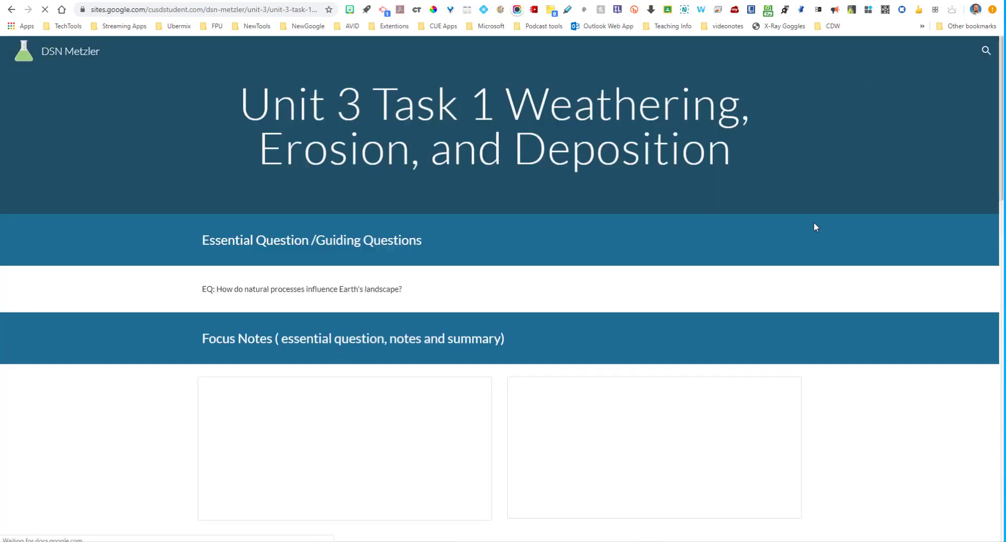
pyautogui.scroll(-3, 859, 224)
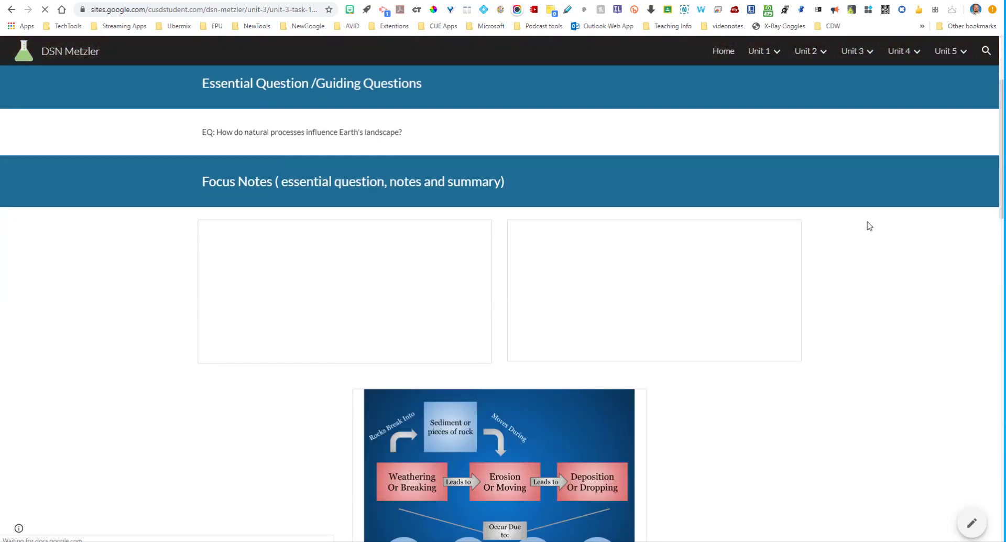
pyautogui.scroll(-2, 870, 228)
pyautogui.scroll(-8, 886, 229)
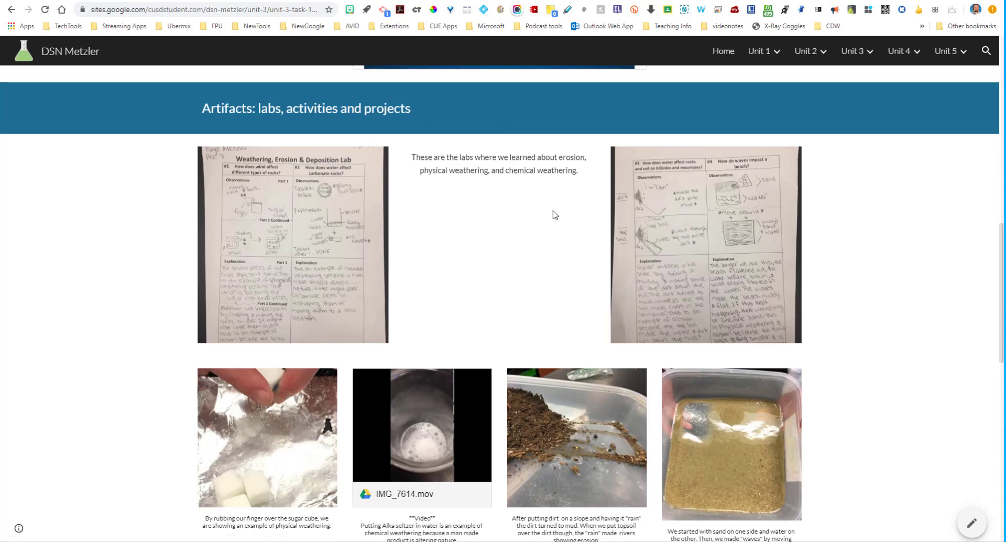
pyautogui.scroll(-3, 577, 199)
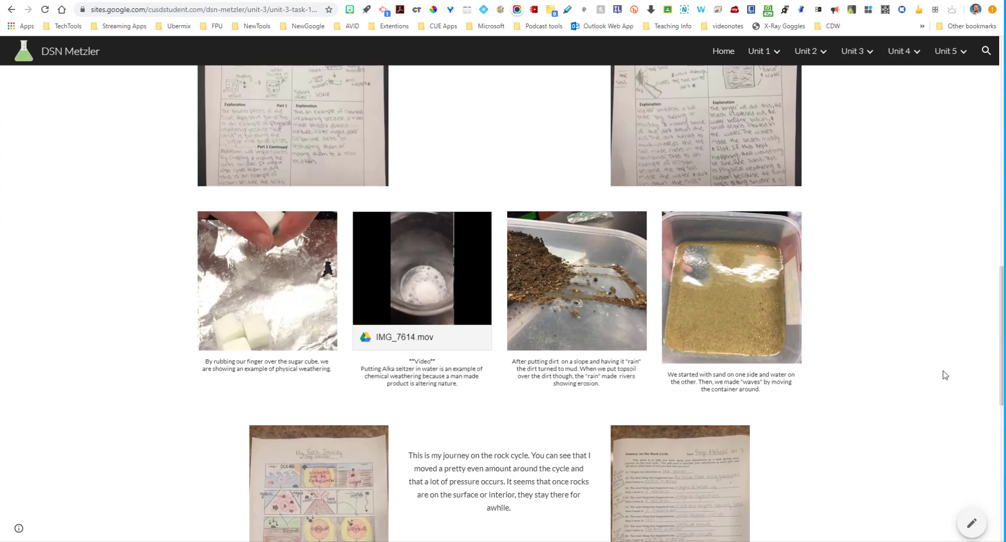
pyautogui.scroll(-4, 862, 358)
pyautogui.scroll(-4, 504, 344)
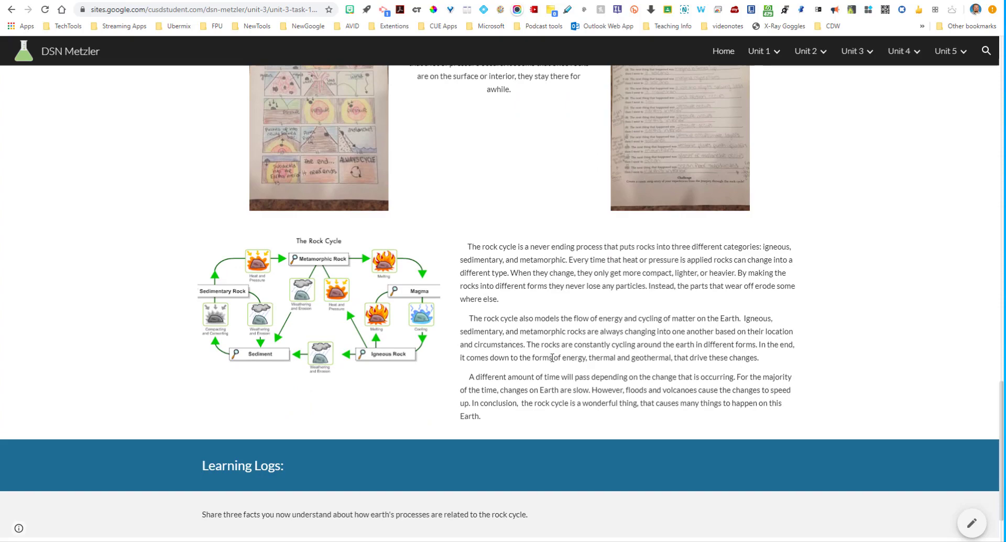
pyautogui.scroll(-2, 556, 366)
pyautogui.scroll(20, 595, 356)
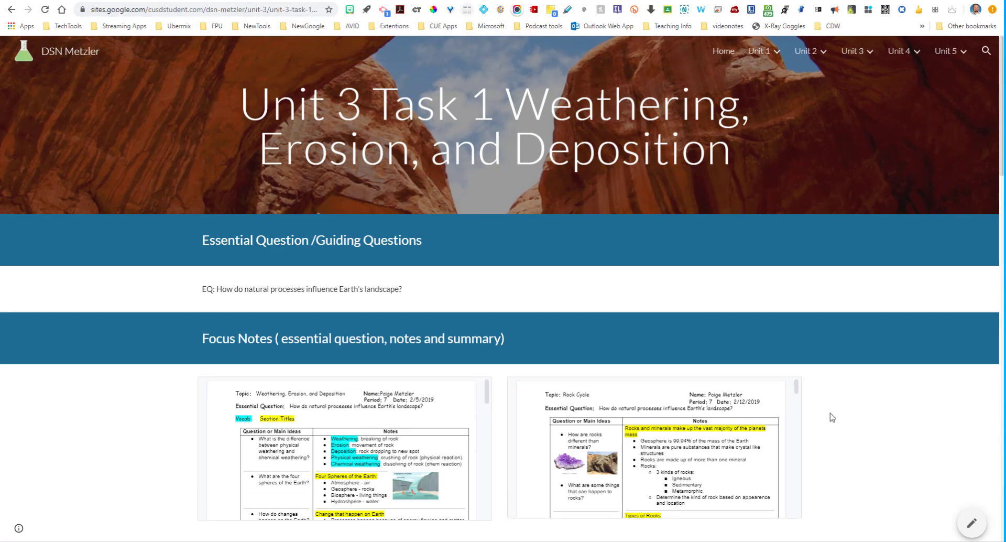
# Edit the notebook, list its pages, and view the hidden Unit Task Template's options without changes
pyautogui.click(972, 523)
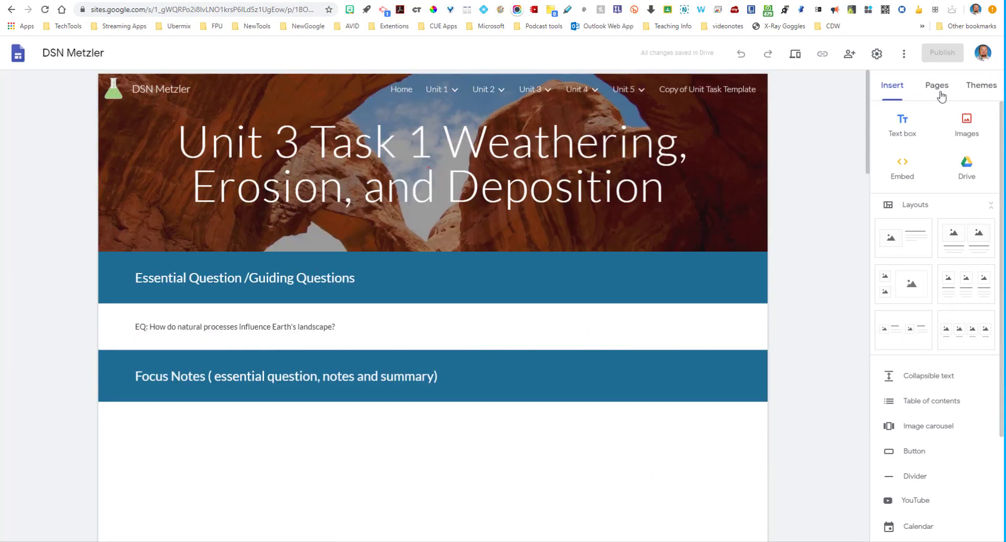
pyautogui.click(937, 87)
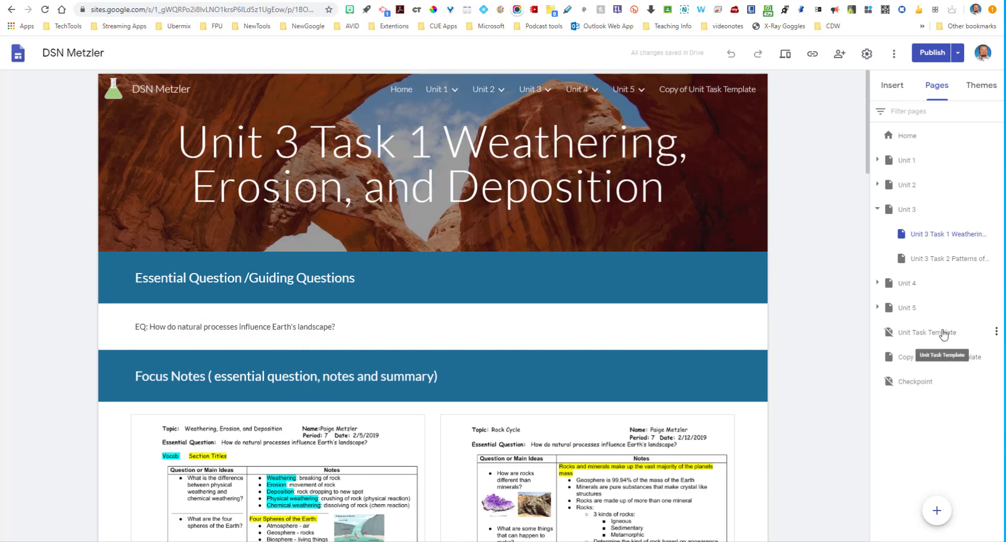
pyautogui.click(996, 331)
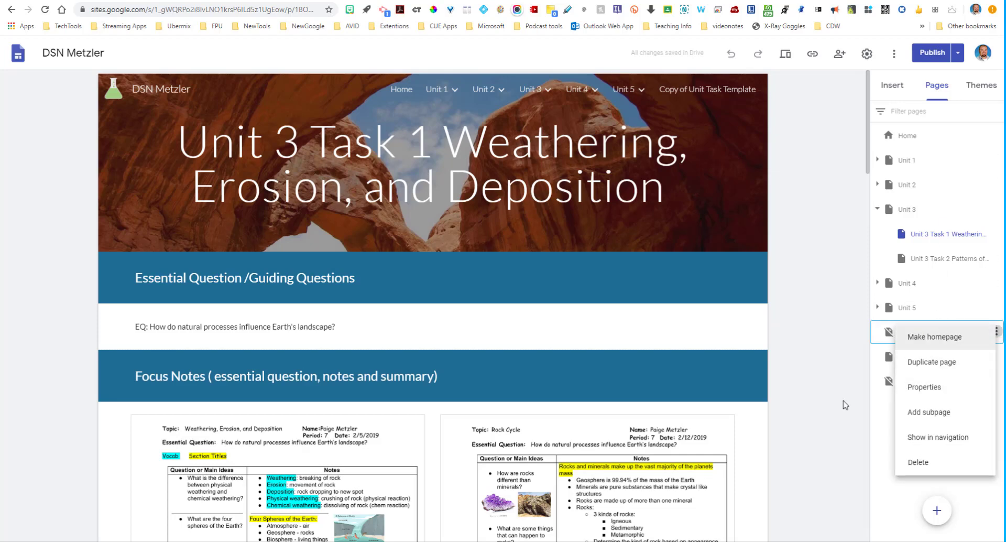
pyautogui.click(799, 393)
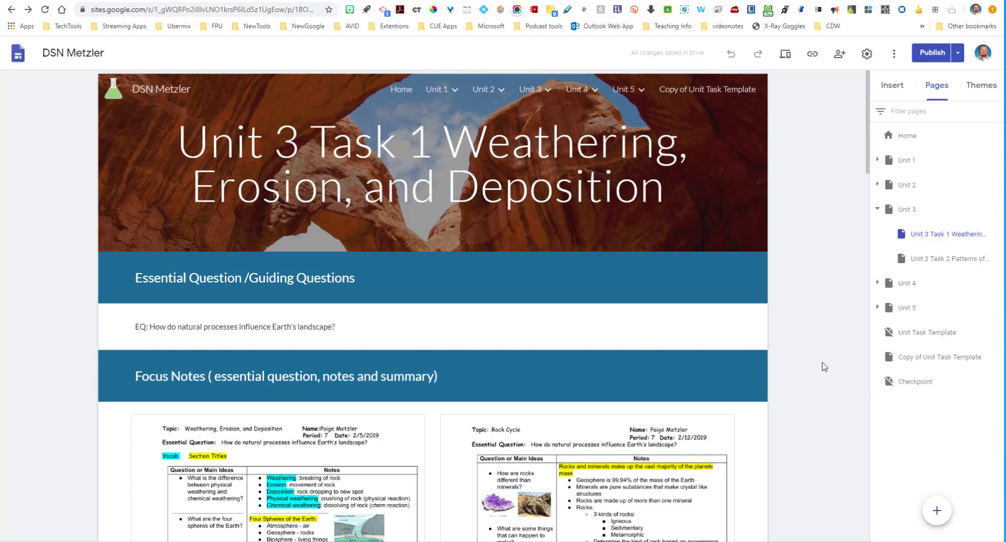
pyautogui.scroll(-3, 480, 225)
pyautogui.scroll(3, 481, 225)
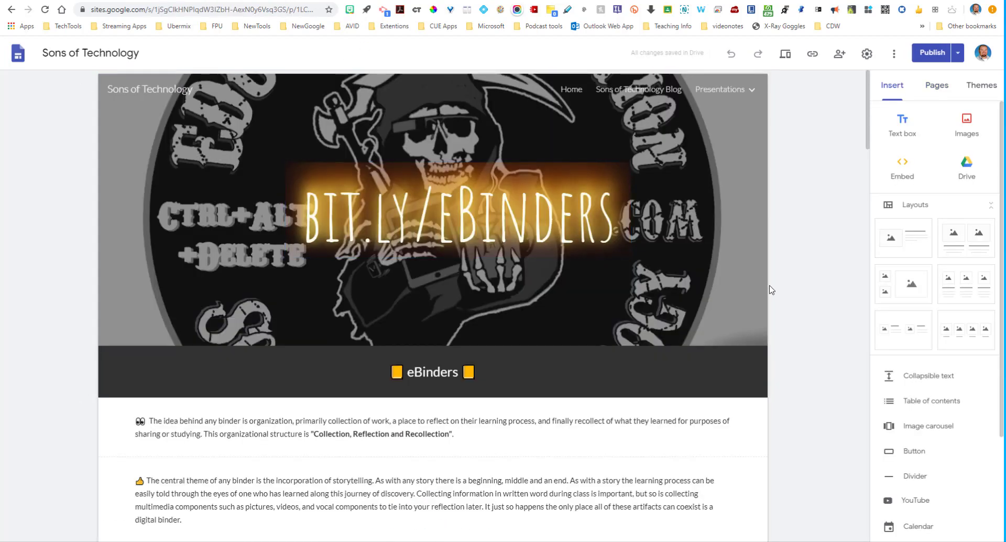
# Scroll the eBinders page through The TASK Page and Learning Artifacts sections, then back to the header
pyautogui.moveTo(767, 290)
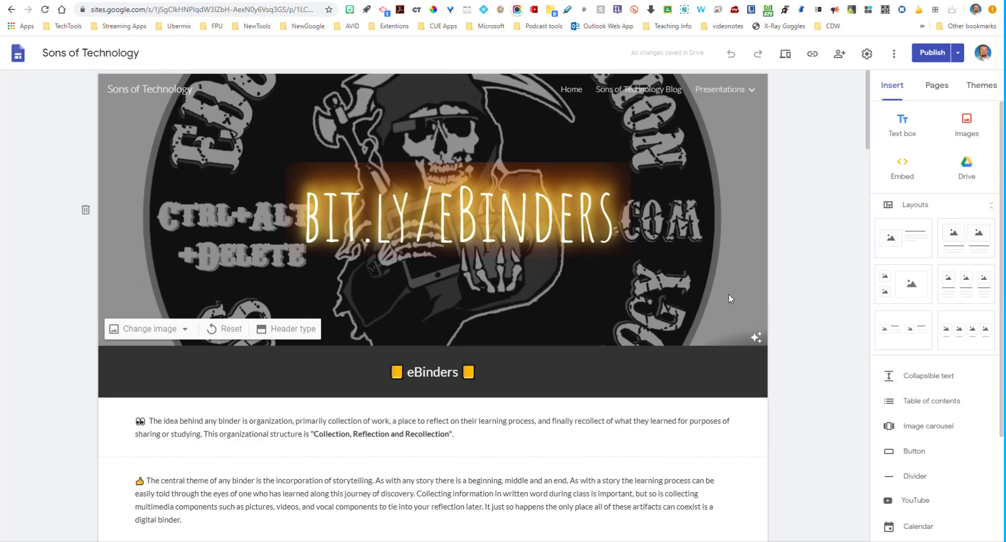
pyautogui.scroll(-15, 652, 300)
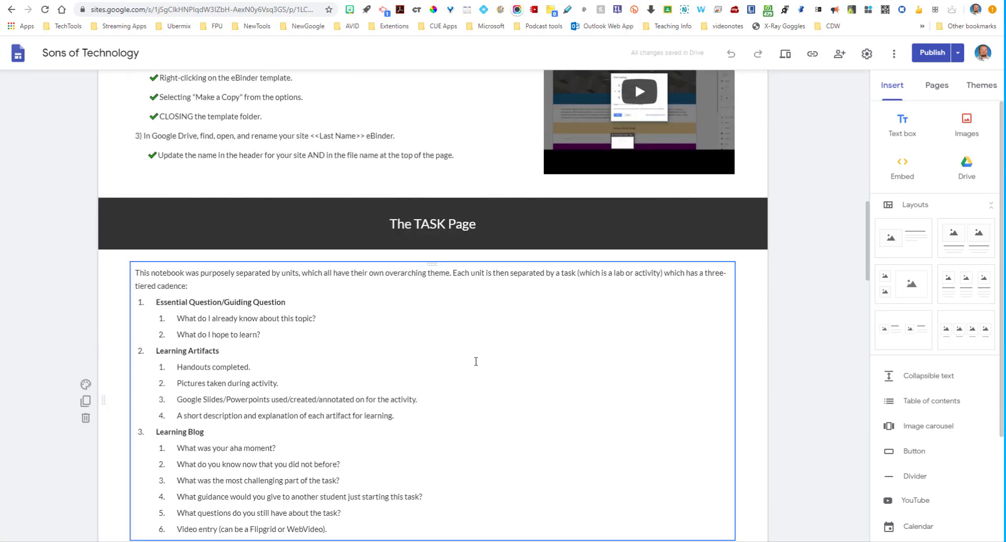
pyautogui.scroll(-9, 475, 361)
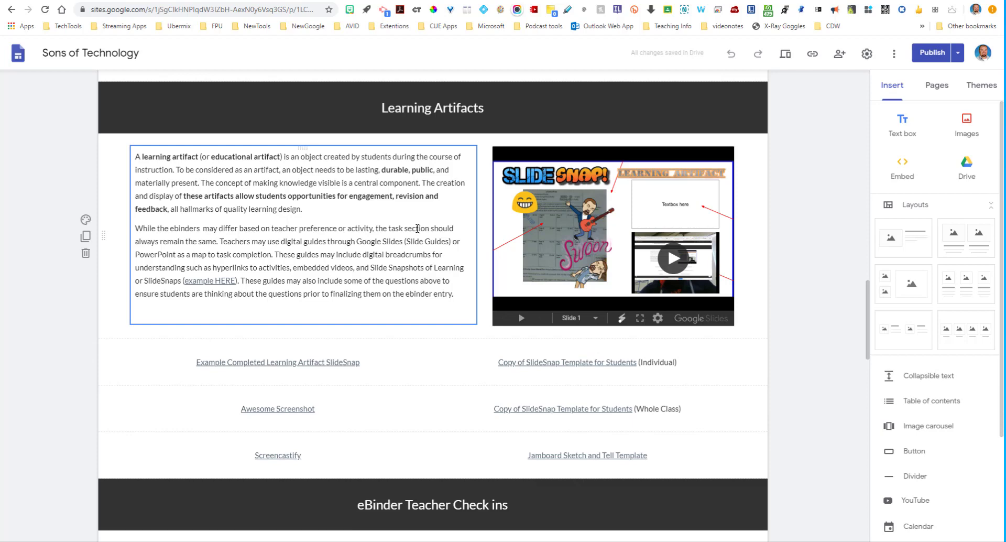
pyautogui.scroll(20, 431, 259)
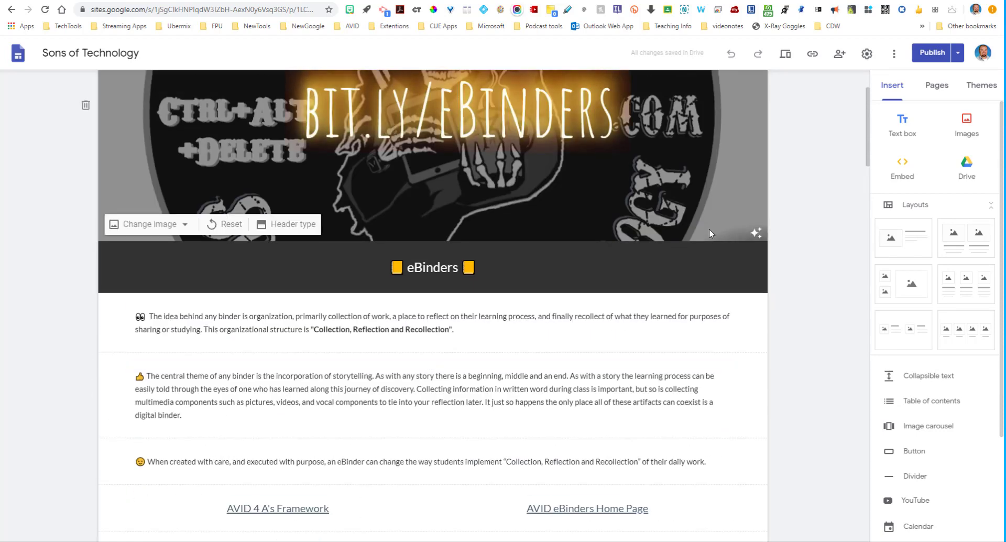